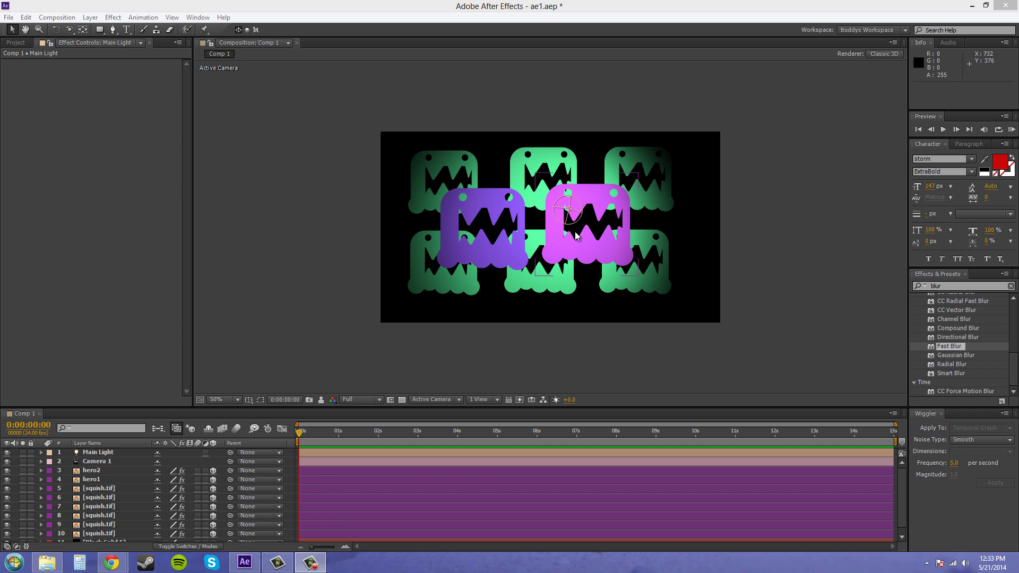
Inspect the Hue/Saturation settings of a green squish layer and of hero2.
left_click(88, 18)
left_click(63, 224)
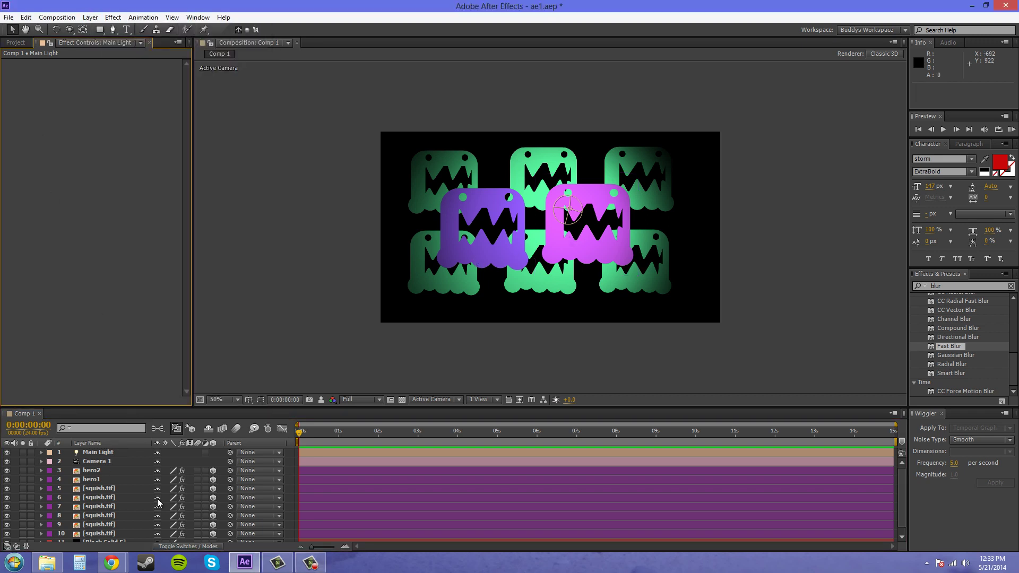
scroll(133, 504, "down", 1)
left_click(110, 508)
left_click(100, 527)
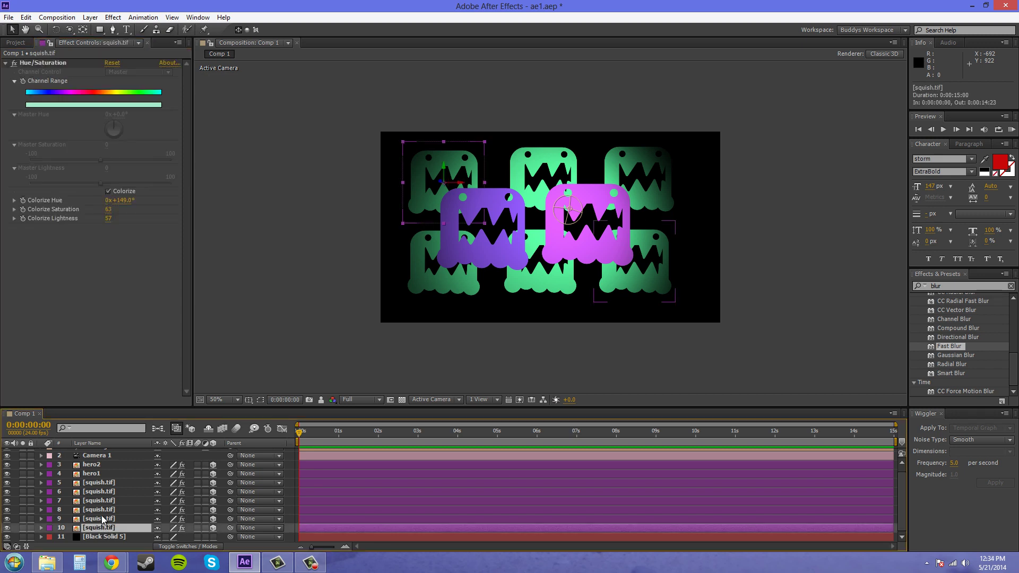
left_click(91, 466)
Open Main Light's settings to review Spot type, 129% intensity, 117° cone and 50% feather.
scroll(93, 466, "up", 1)
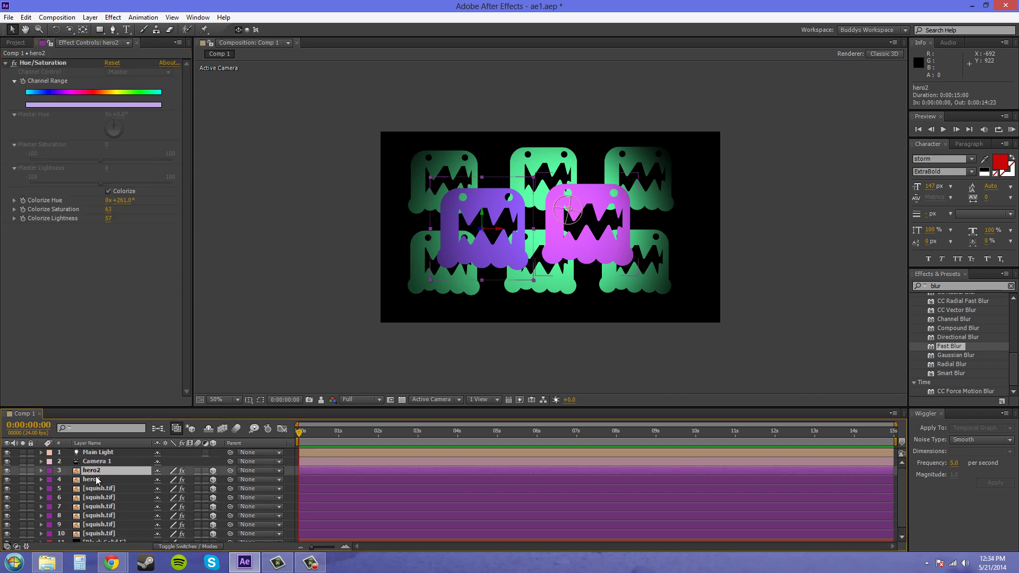
left_click(97, 463)
double_click(98, 453)
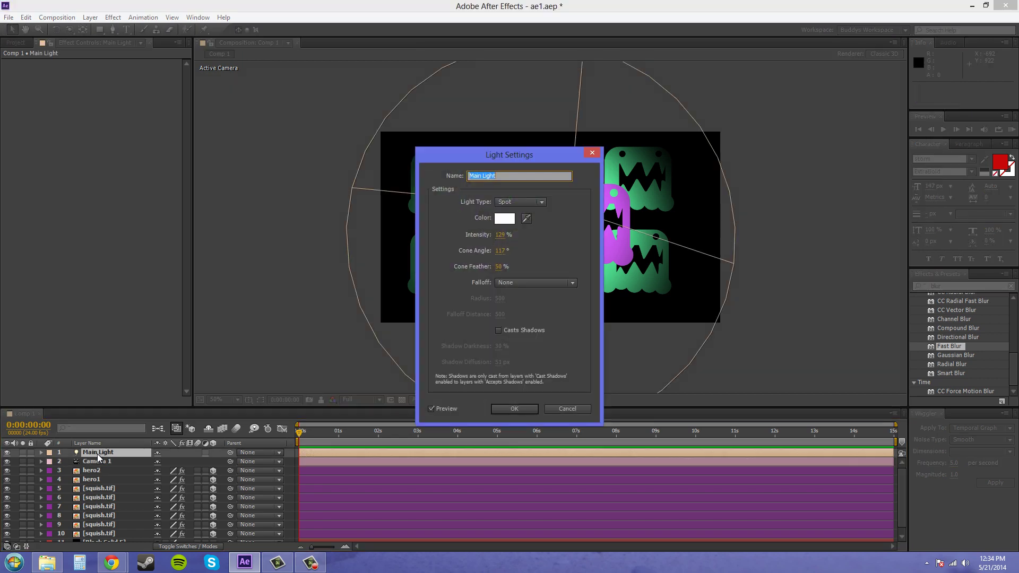
left_click_drag(432, 157, 168, 137)
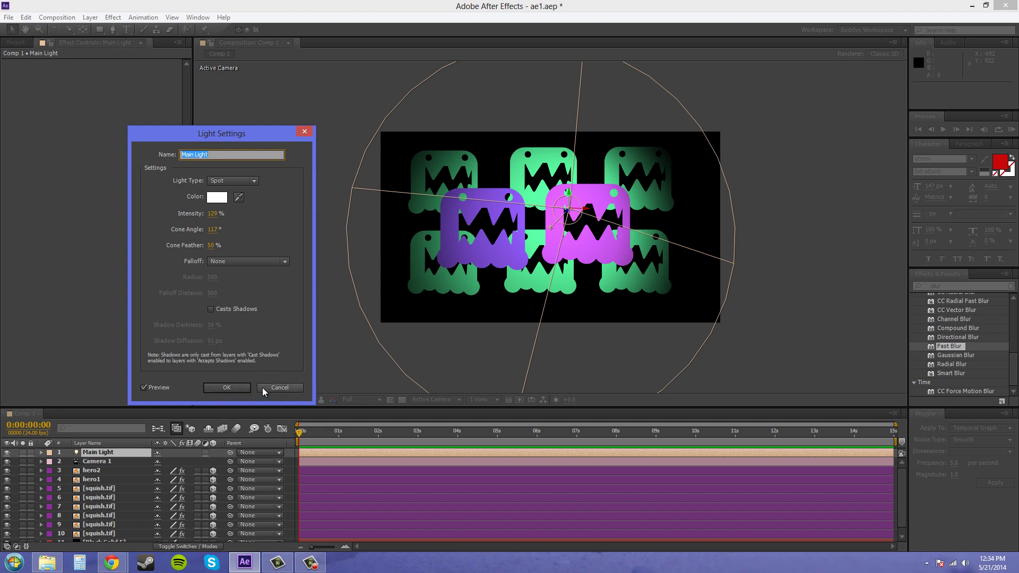
Close the Main Light settings and add a new light via Layer > New > Light.
left_click(236, 389)
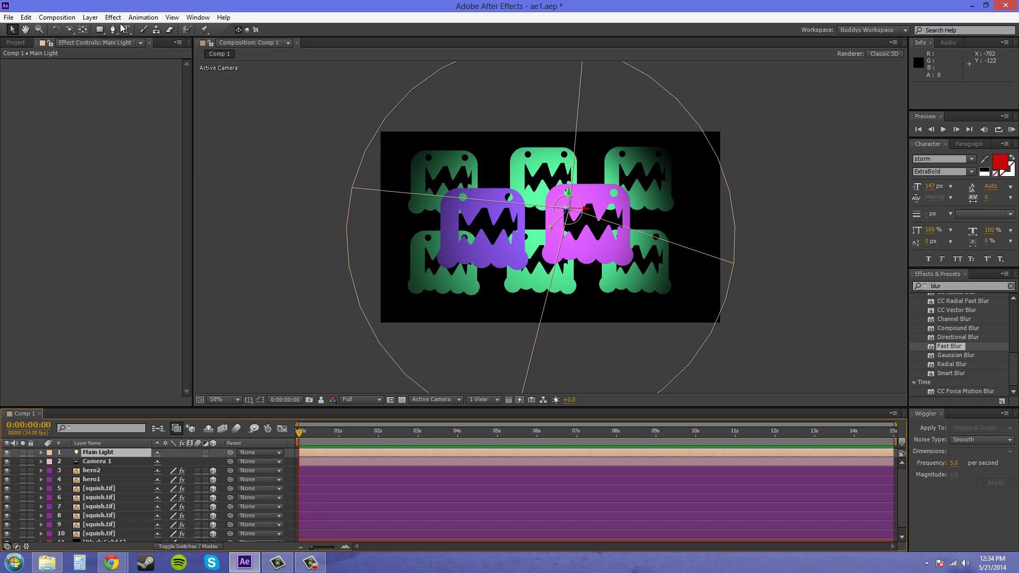
left_click(92, 17)
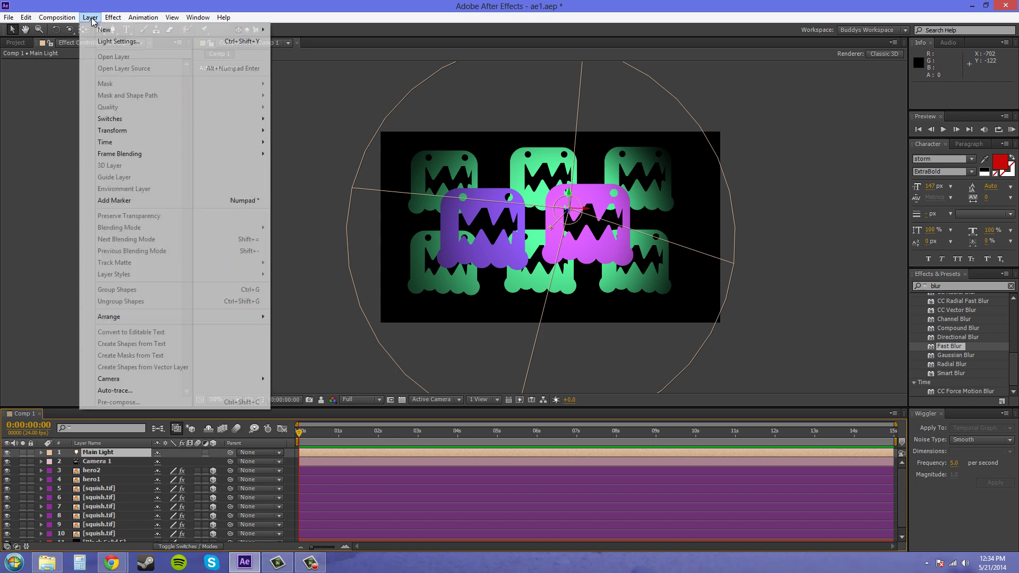
mouse_move(223, 18)
mouse_move(90, 18)
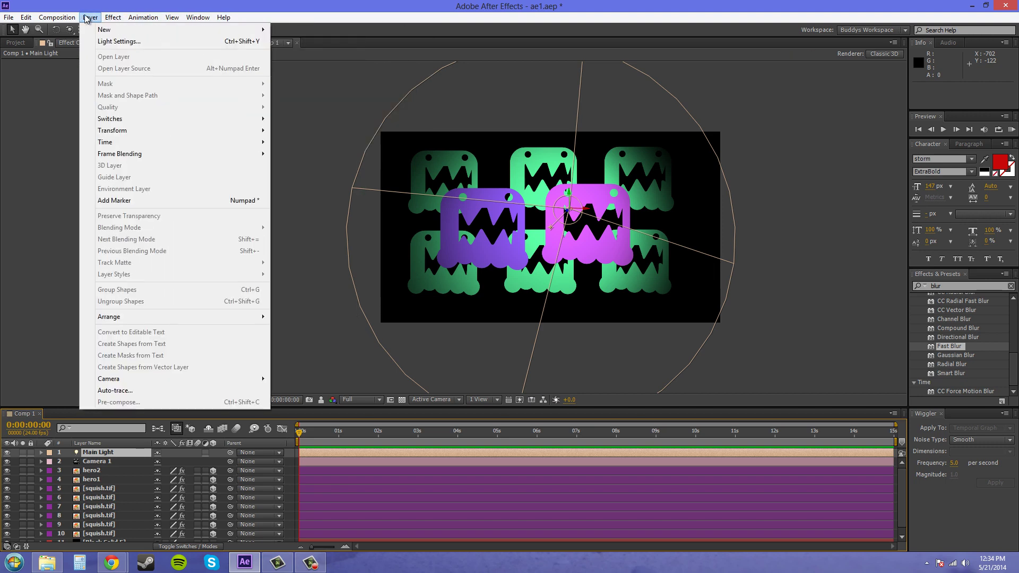
left_click(295, 53)
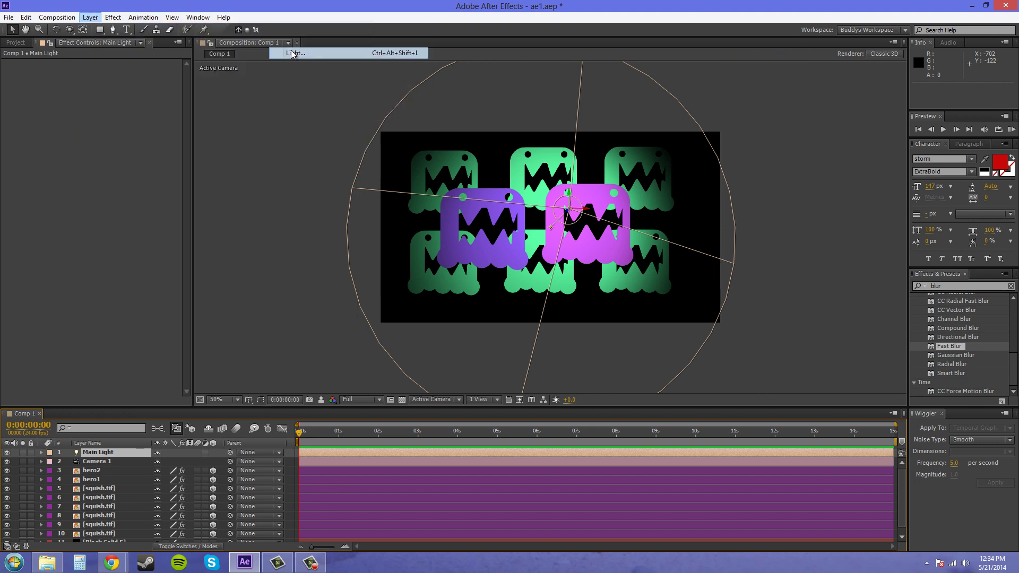
Make Light 1 a Point light with grey 757575 colour and 100% intensity.
left_click(532, 204)
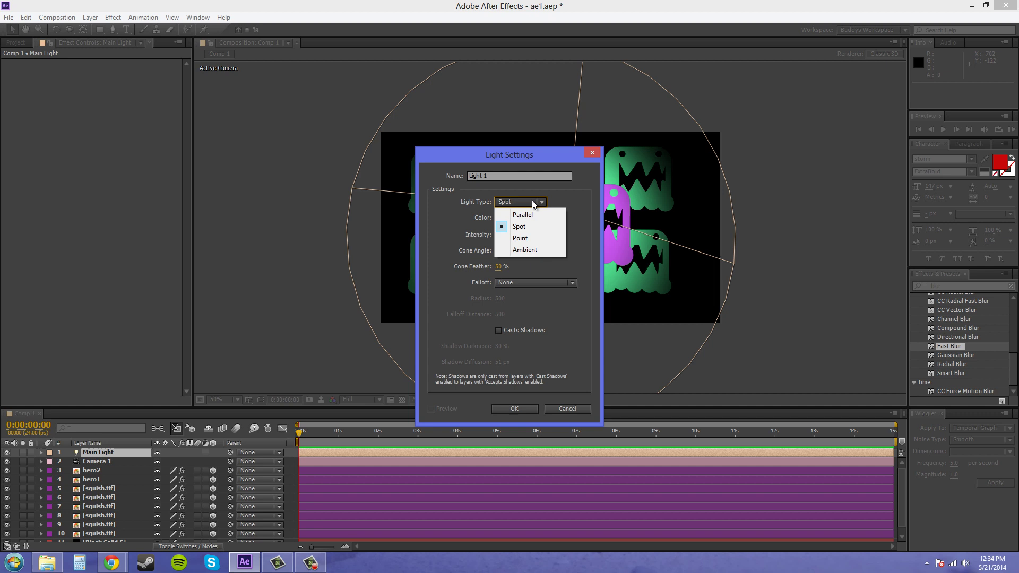
left_click(523, 239)
left_click(508, 221)
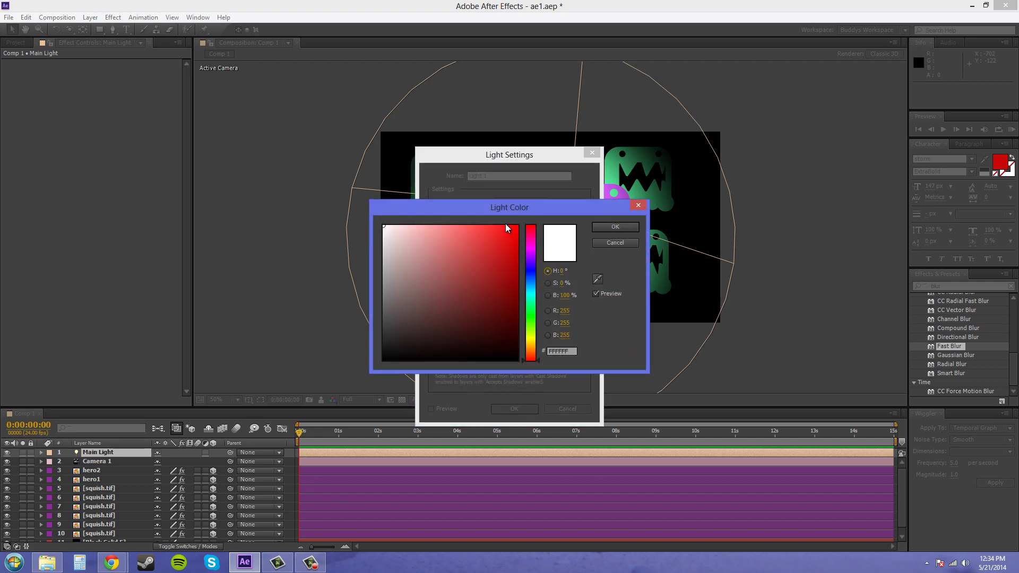
left_click_drag(385, 260, 374, 298)
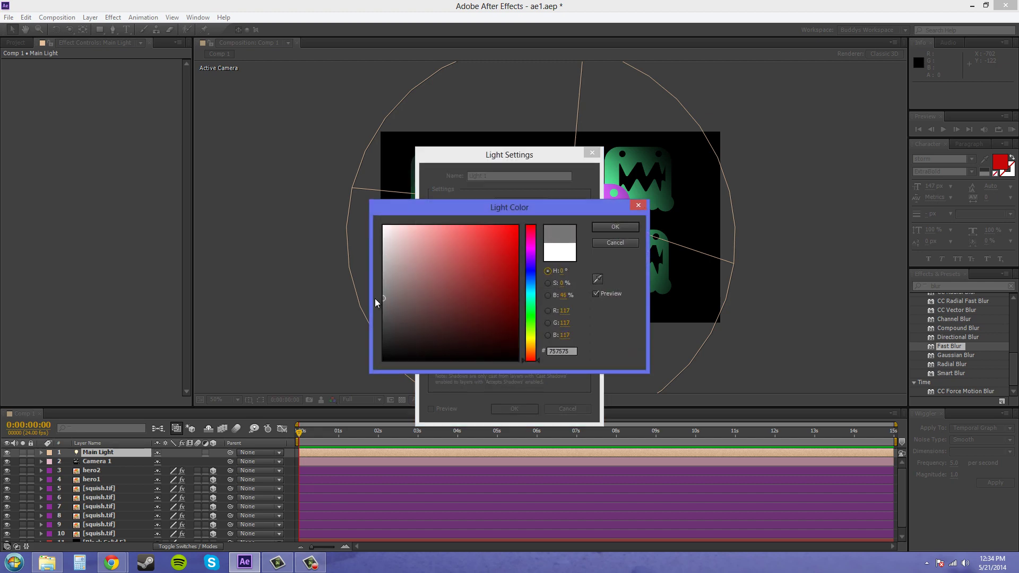
left_click(530, 259)
left_click(606, 227)
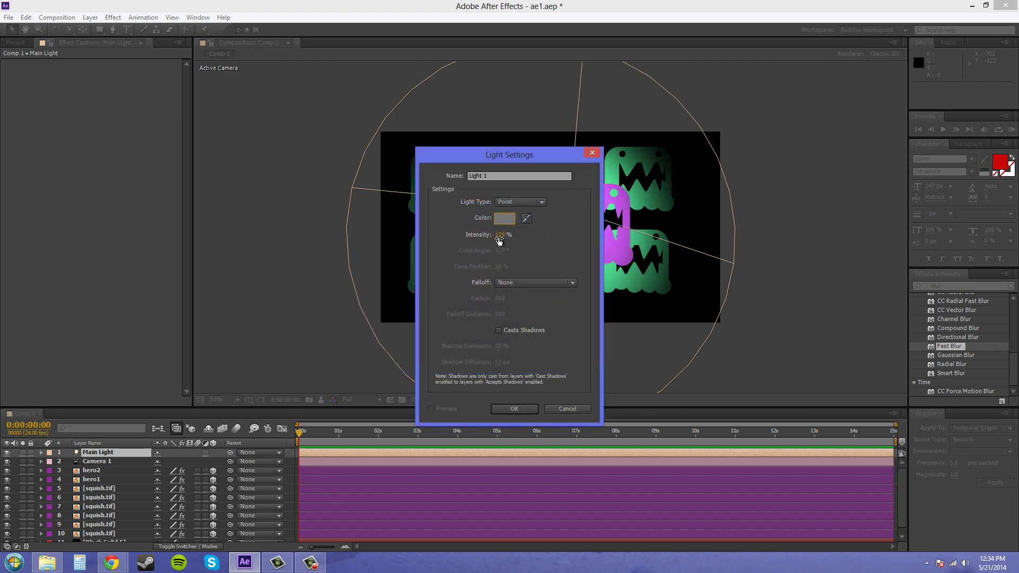
left_click(500, 235)
type("100")
key("ctrl+a")
Add Light 1 at 100% intensity, rename it Adjustment Light, and move it below hero1.
type("100")
left_click(517, 408)
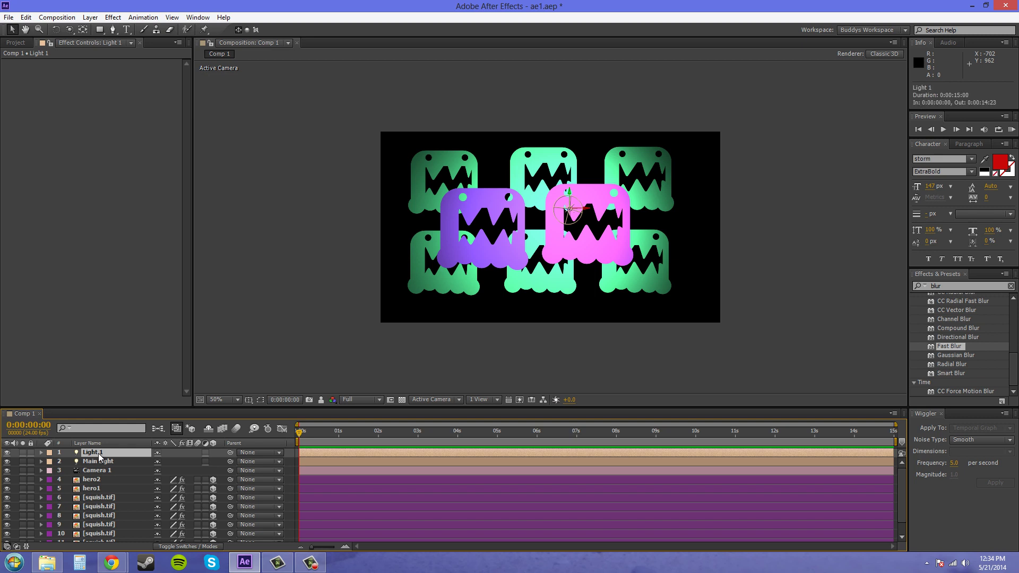
scroll(129, 461, "down", 1)
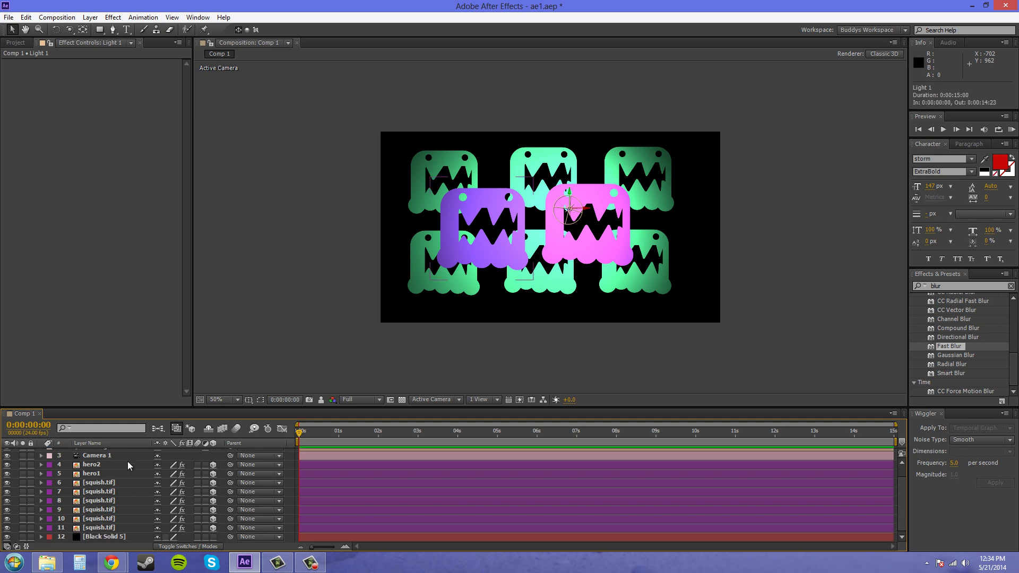
scroll(122, 460, "up", 1)
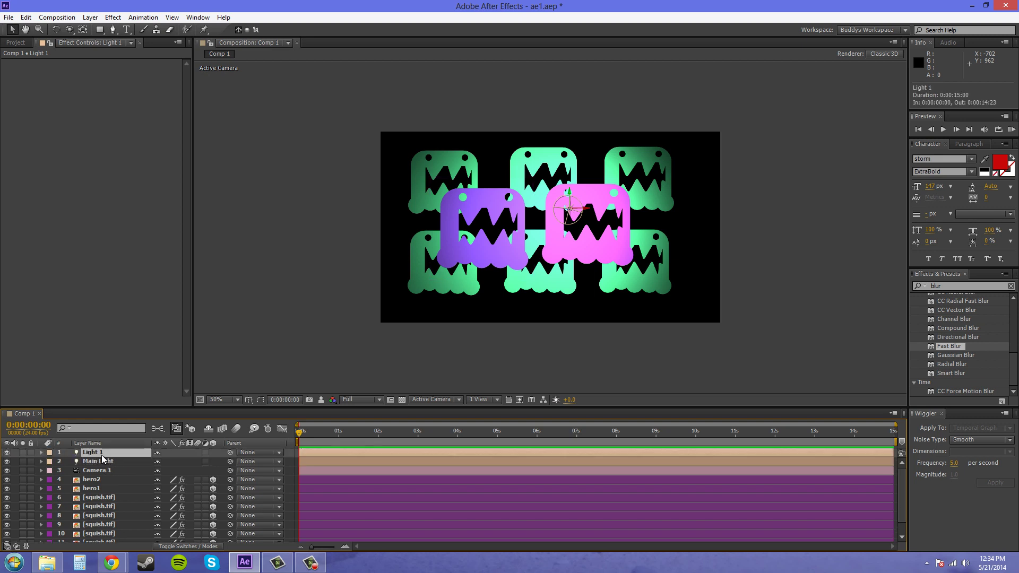
type("Adjustment Light")
key("Return")
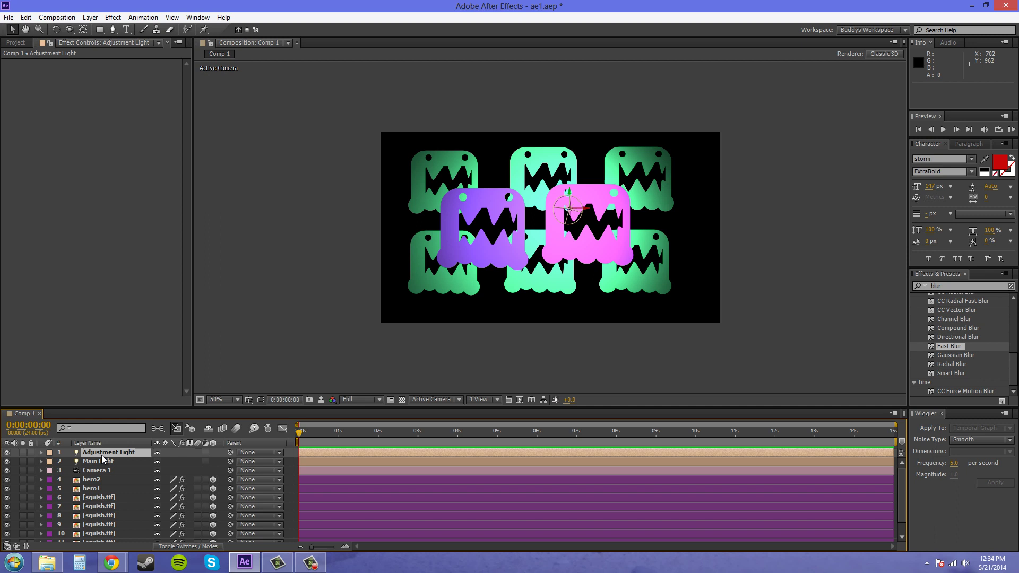
left_click_drag(101, 454, 97, 485)
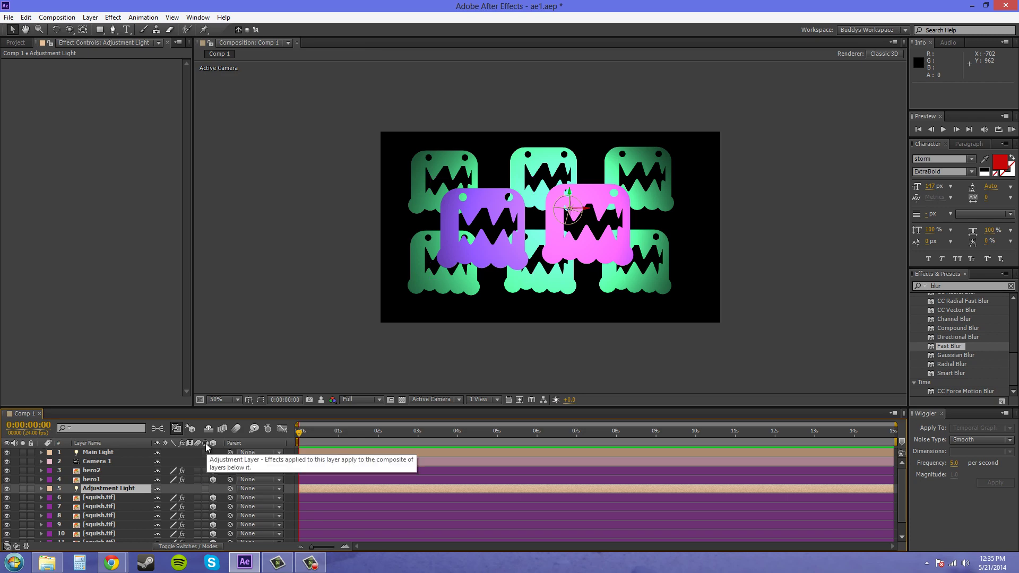
Toggle the light's Adjustment Layer switch to compare the heroes, leave it on, and expand Light Options.
left_click(205, 489)
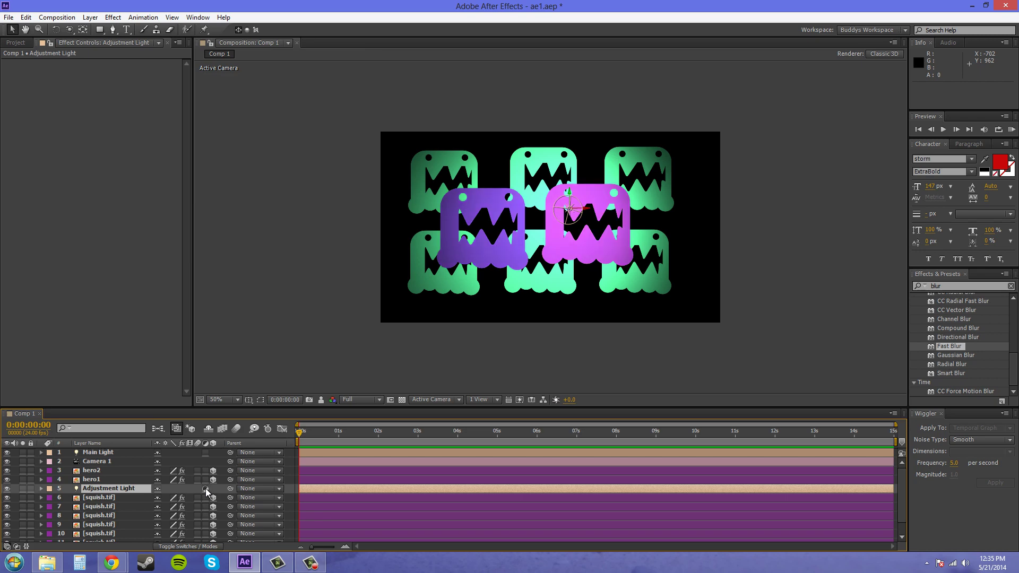
left_click(205, 488)
left_click(205, 488)
left_click(206, 488)
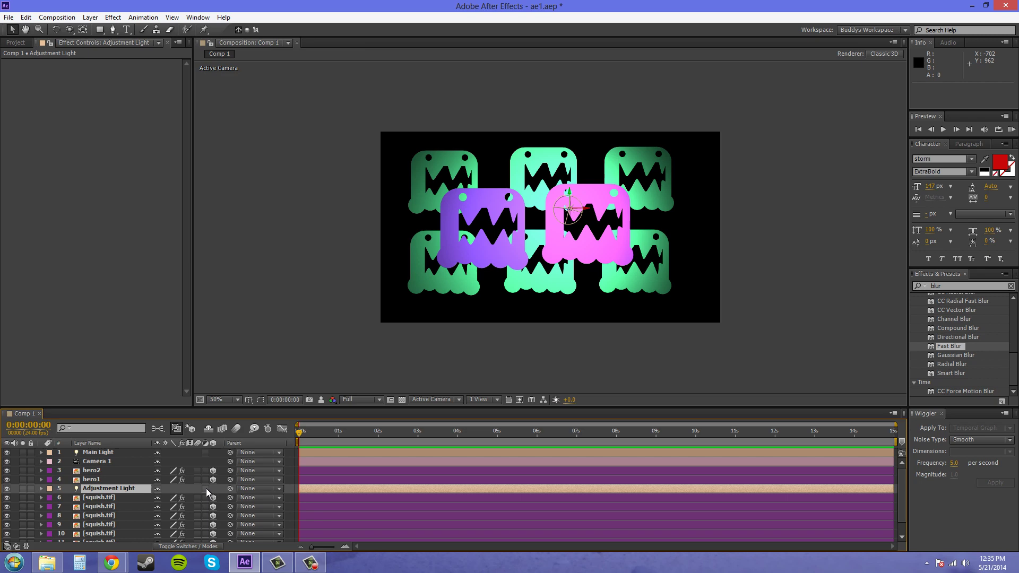
left_click(206, 488)
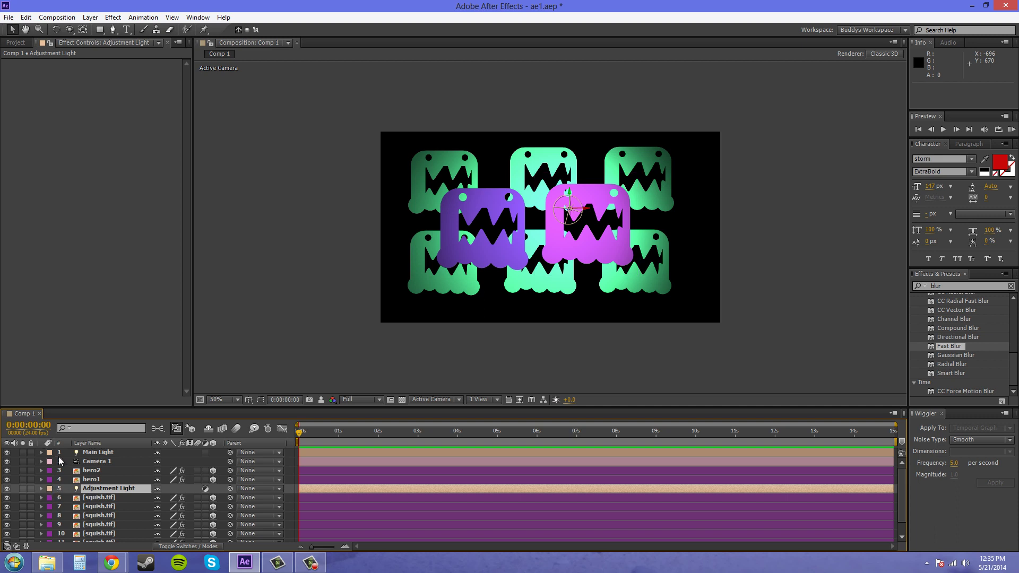
left_click(112, 489)
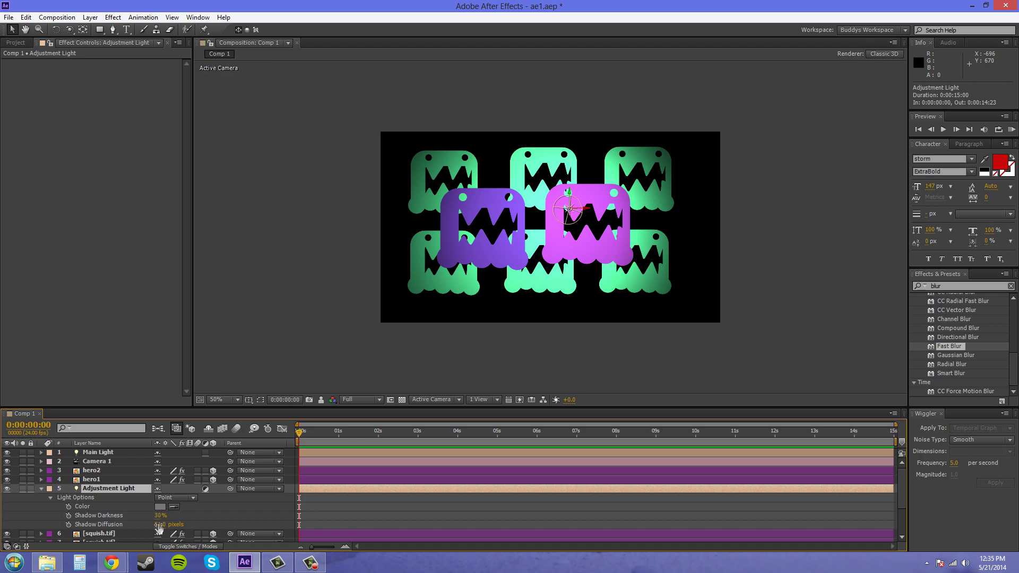
Darken the Adjustment Light's colour to near-black 212121.
scroll(123, 522, "down", 3)
left_click(160, 480)
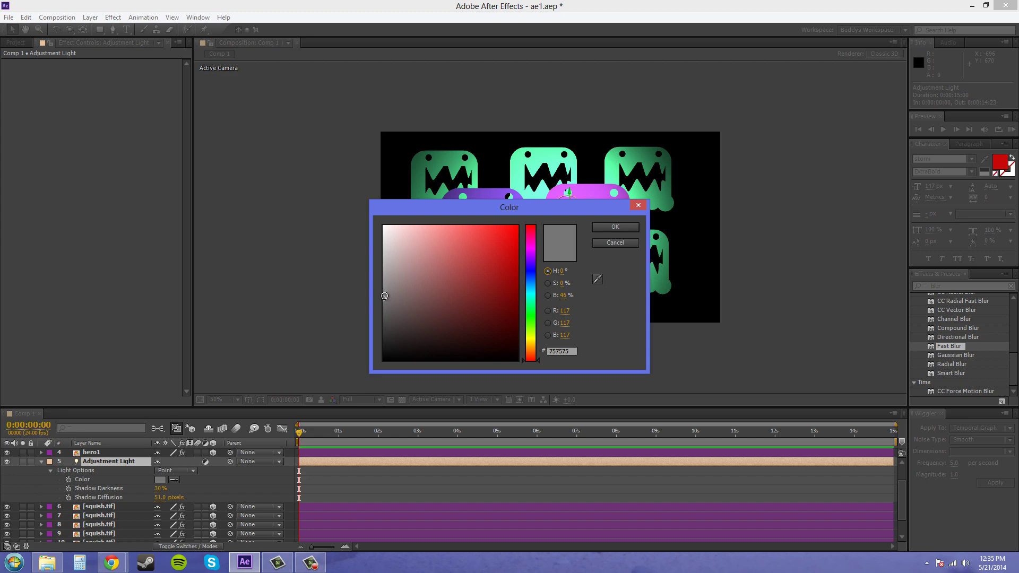
left_click(382, 308)
left_click_drag(382, 308, 383, 338)
left_click(605, 227)
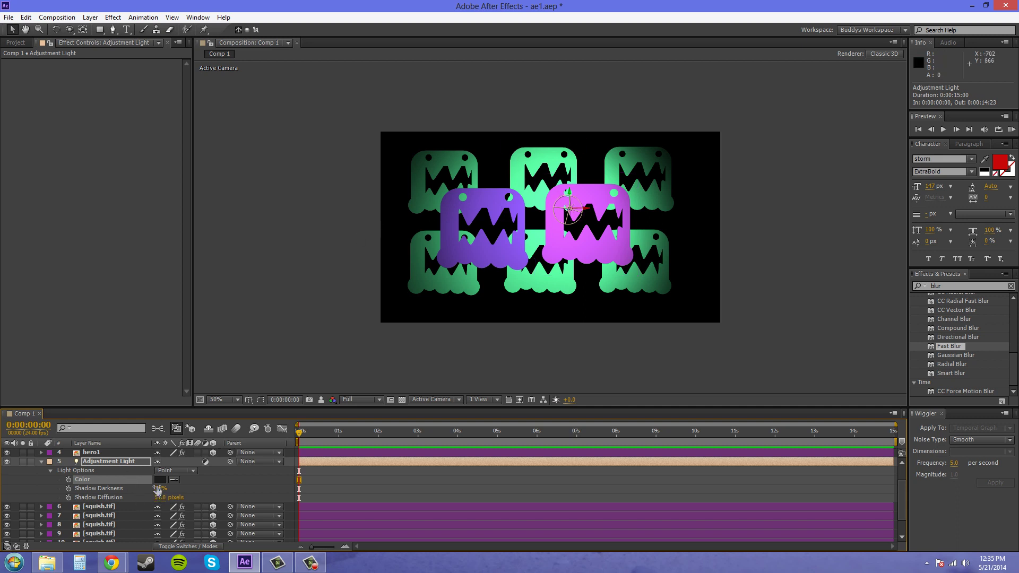
scroll(108, 490, "up", 1)
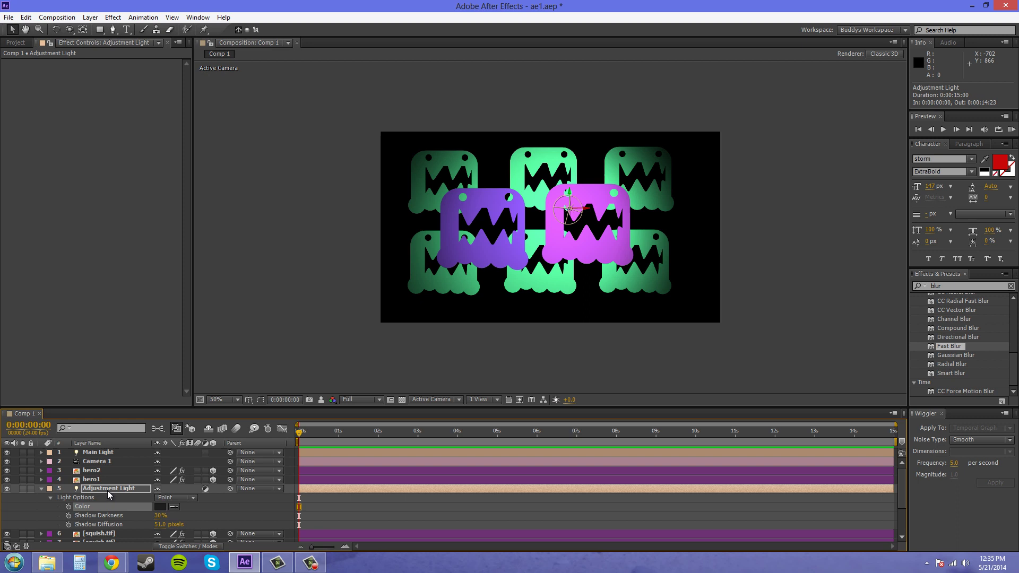
scroll(123, 490, "down", 1)
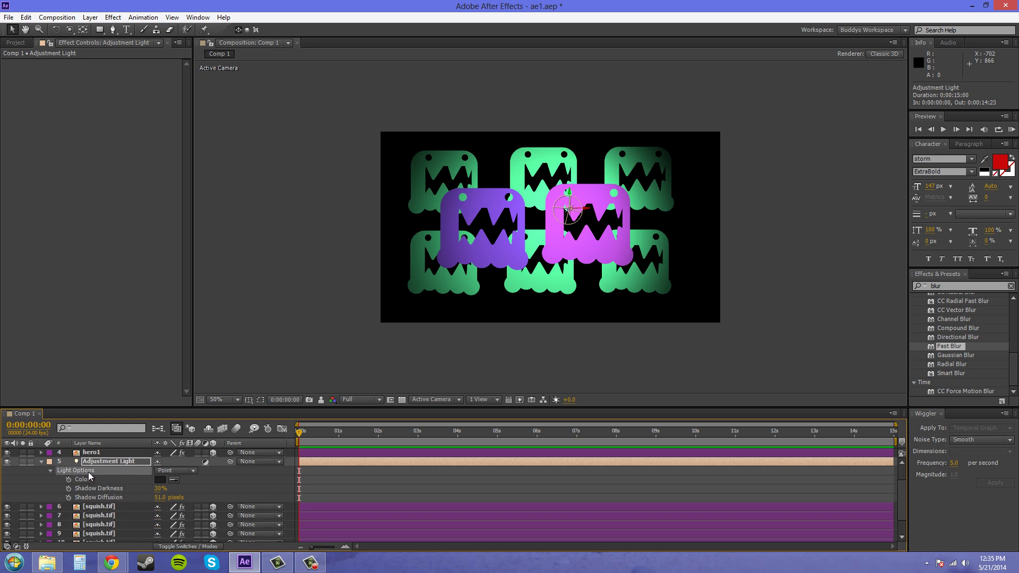
Show only the Adjustment Light's Intensity and scrub it to 59%.
key("t")
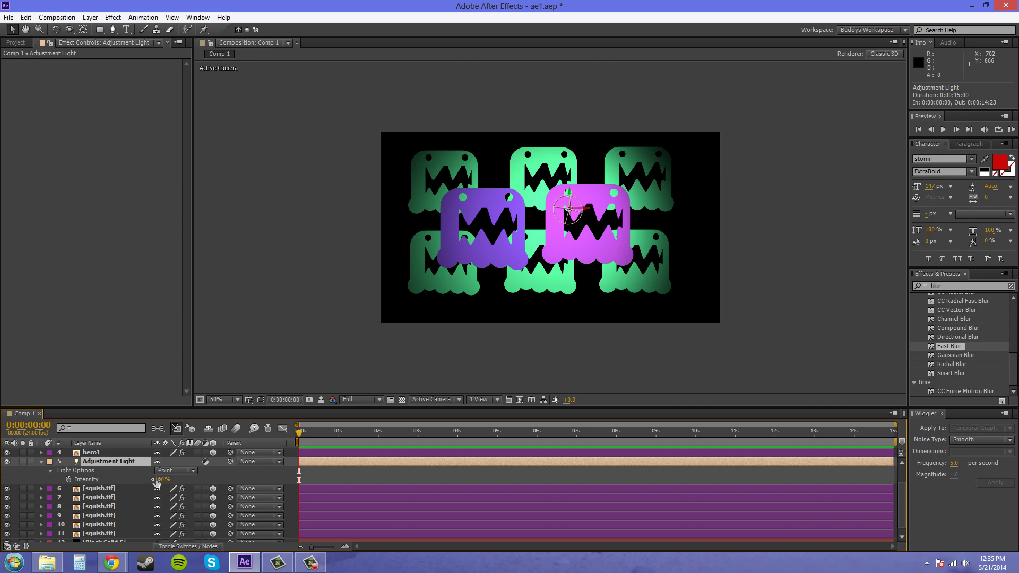
mouse_move(157, 481)
left_mouse_down()
mouse_move(125, 480)
mouse_move(160, 481)
left_mouse_up()
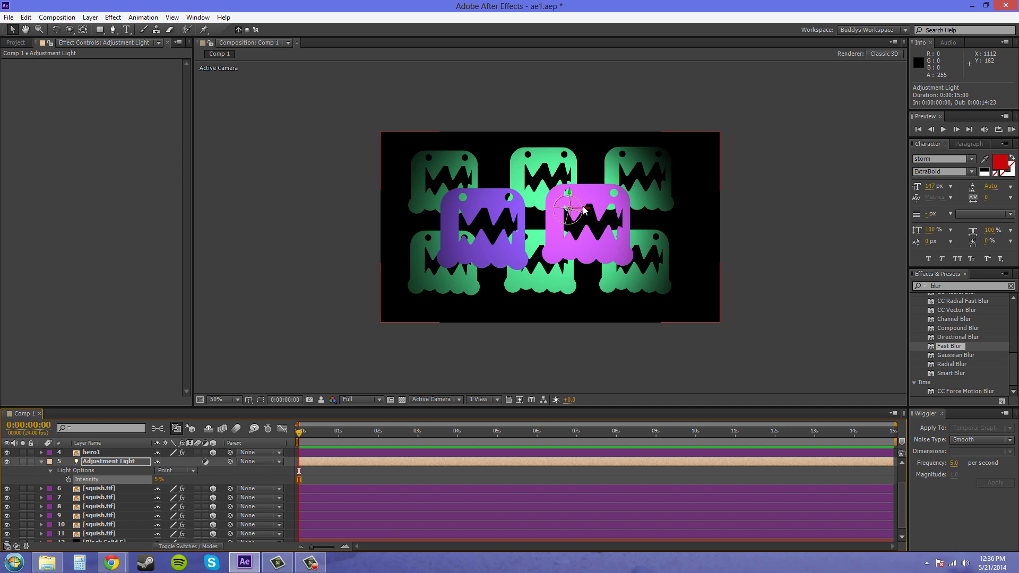
scroll(507, 251, "down", 1)
scroll(547, 234, "up", 1)
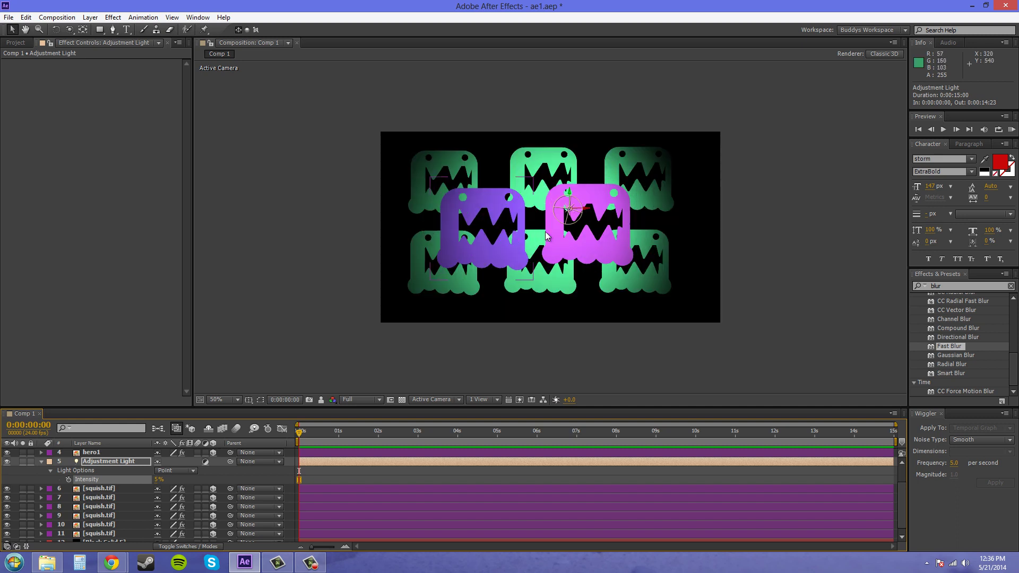
left_click_drag(158, 479, 187, 479)
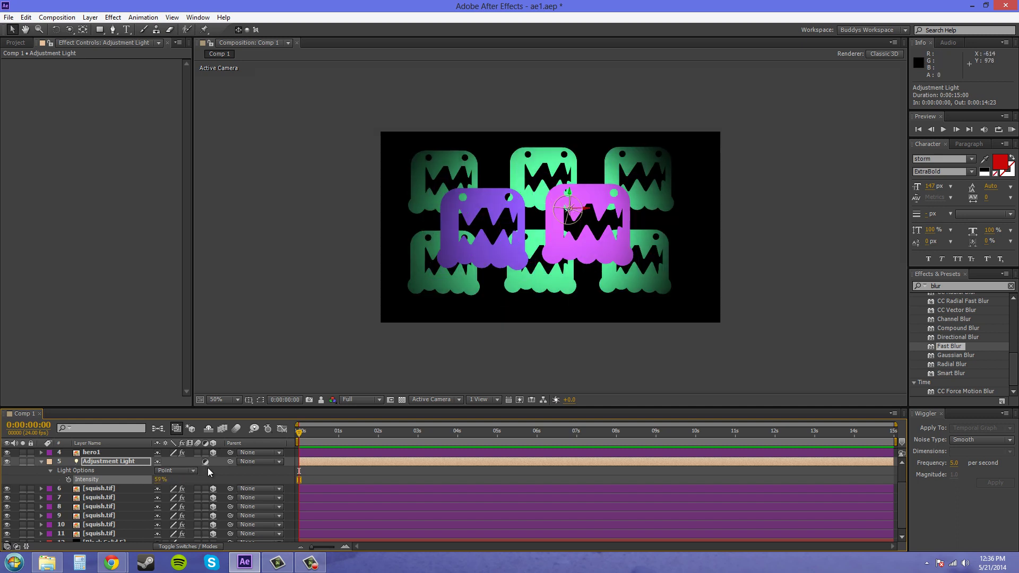
In Custom View 1, drag the light along Z to 693.3, 306.7, -18.2, then zoom to 100%.
left_click(451, 400)
left_click(445, 516)
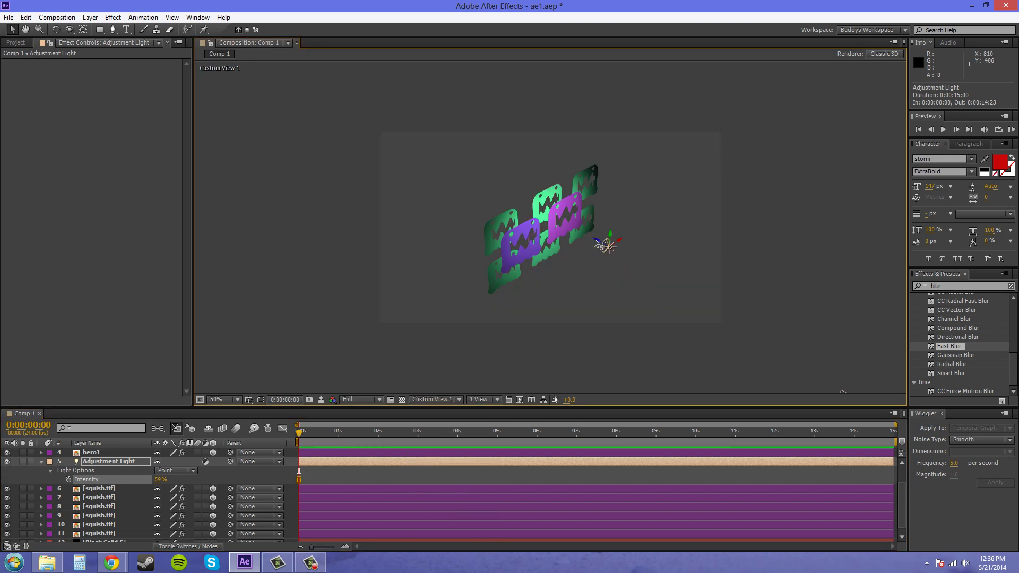
left_click_drag(595, 239, 651, 279)
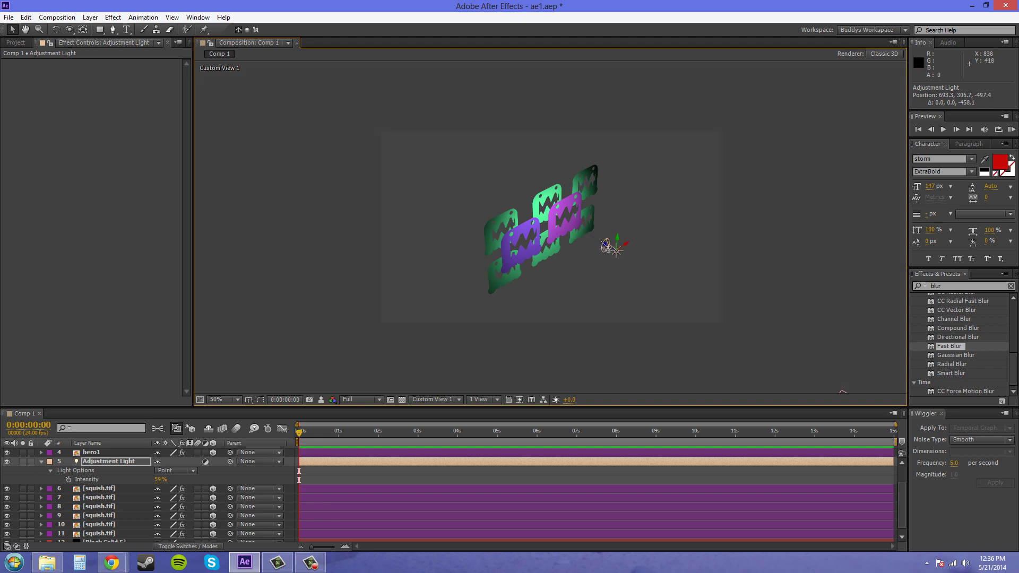
left_click_drag(612, 248, 486, 196)
left_click(41, 461)
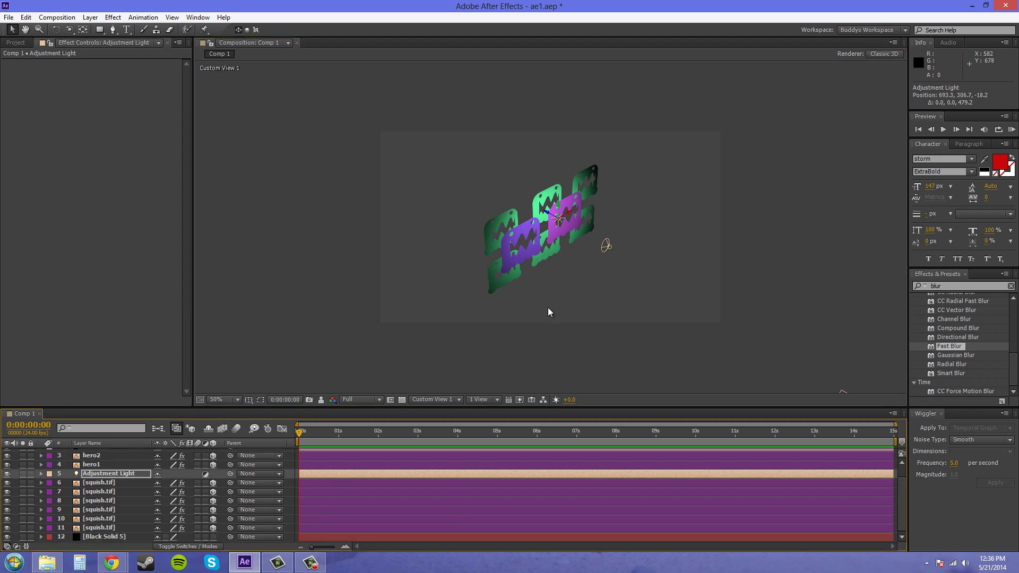
key("slash")
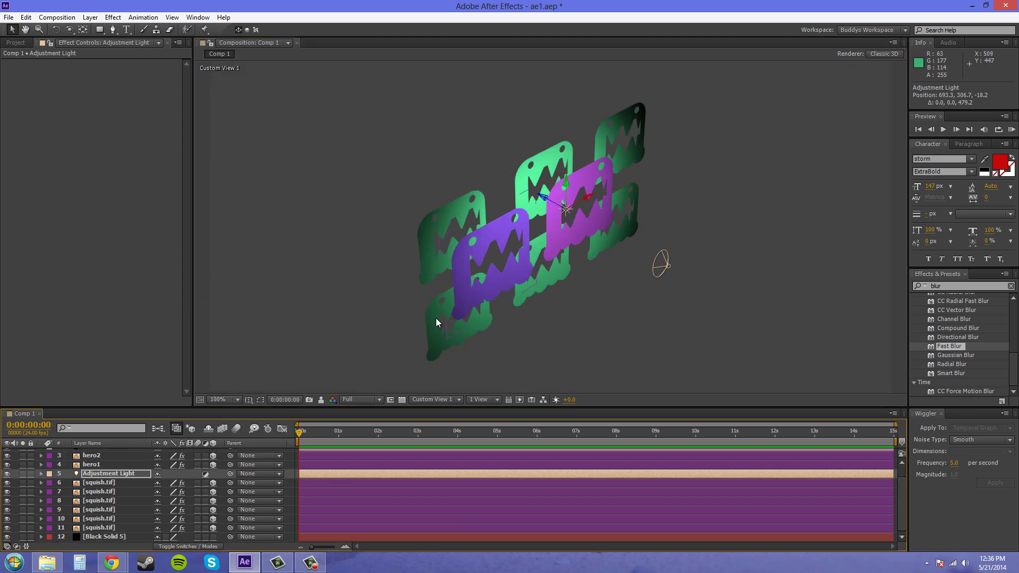
Change the Adjustment Light's colour from grey to pure white FFFFFF and apply the settings.
double_click(120, 473)
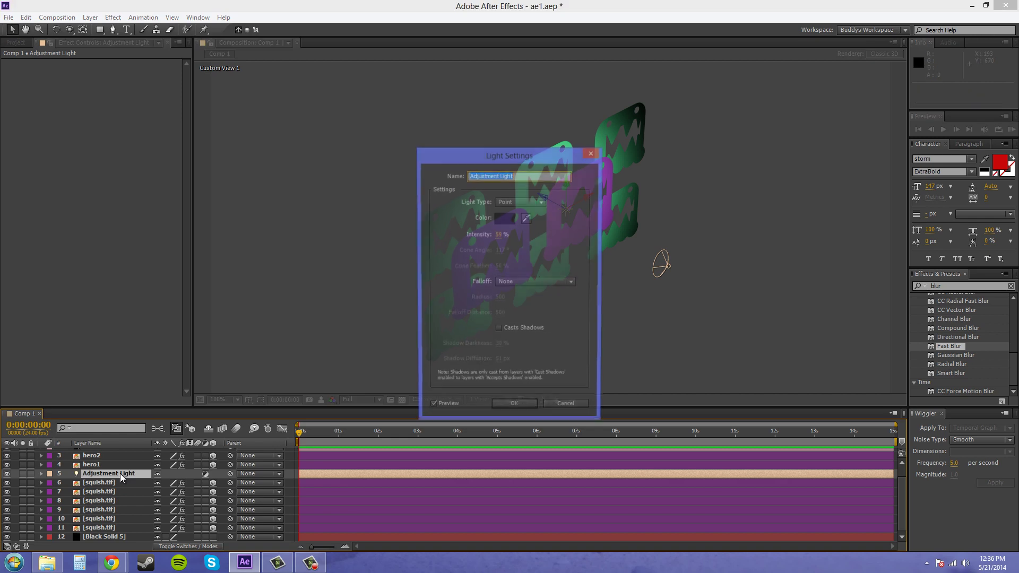
left_click(502, 222)
mouse_move(406, 303)
left_mouse_down()
mouse_move(383, 281)
mouse_move(357, 285)
left_mouse_up()
left_click(615, 225)
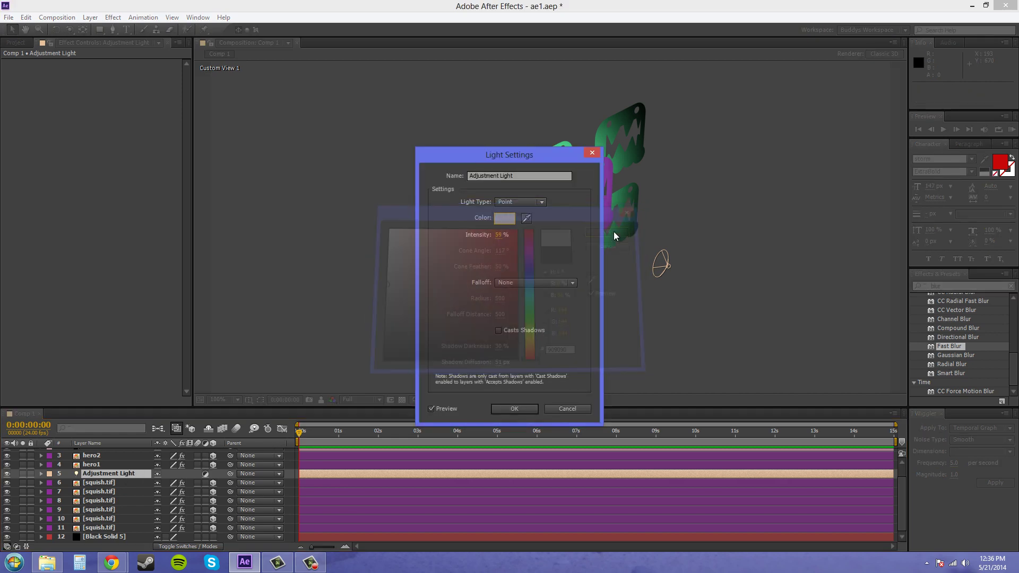
left_click(508, 222)
mouse_move(433, 267)
left_mouse_down()
mouse_move(387, 261)
mouse_move(383, 225)
left_mouse_up()
left_click(623, 227)
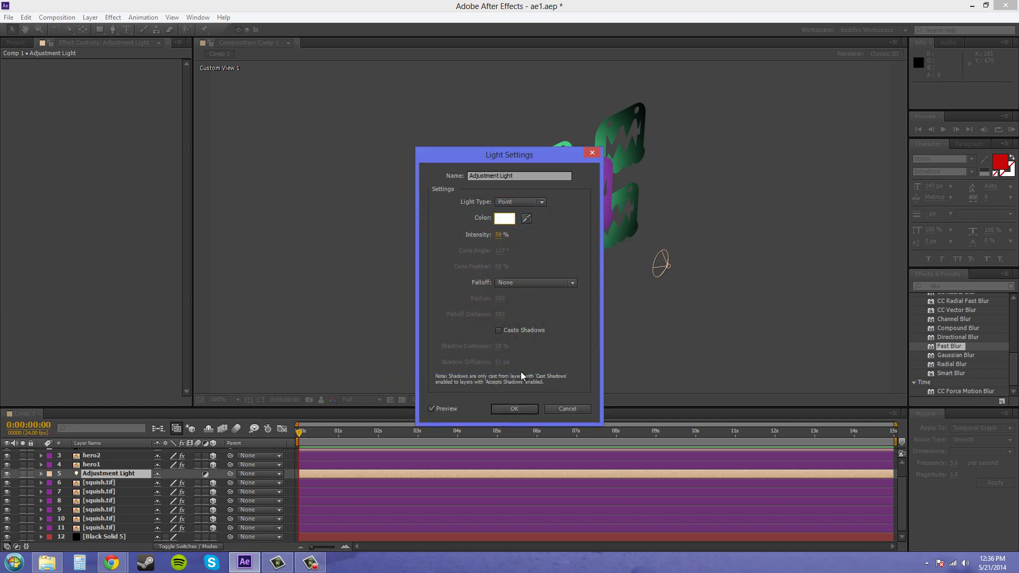
left_click(508, 405)
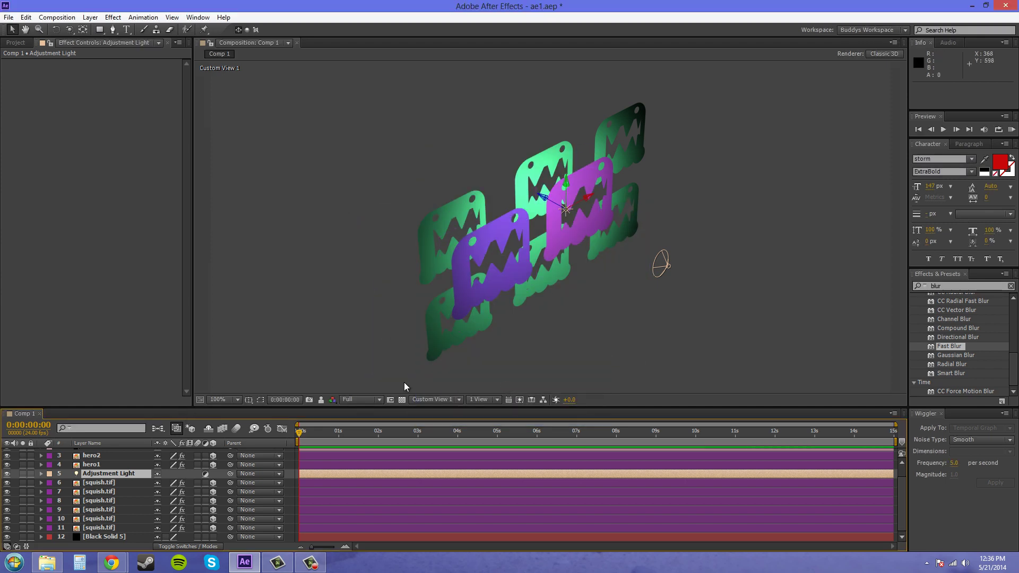
Switch the composition view to Camera 1.
left_click(435, 401)
left_click(447, 427)
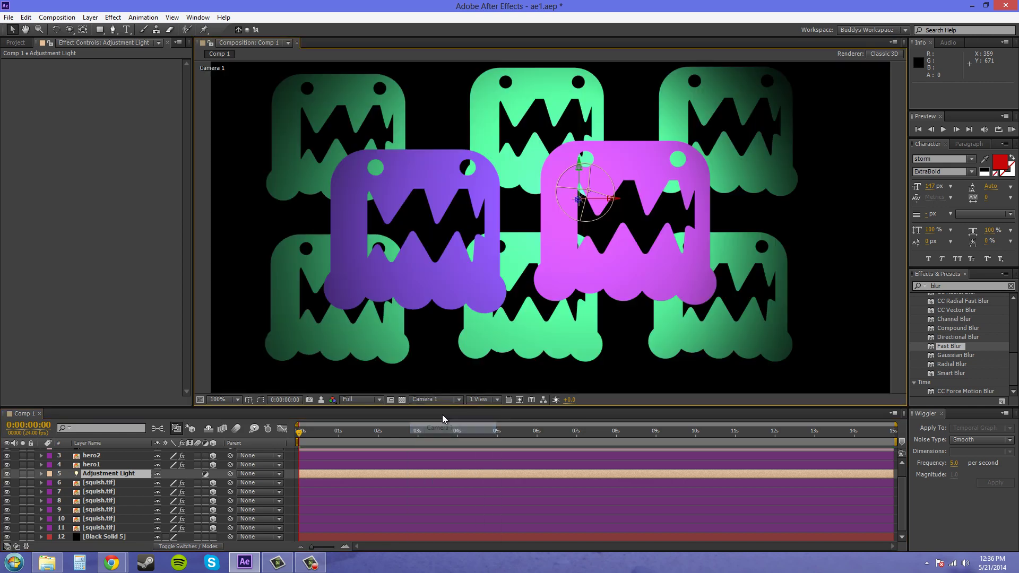
scroll(475, 268, "down", 3)
scroll(475, 268, "up", 3)
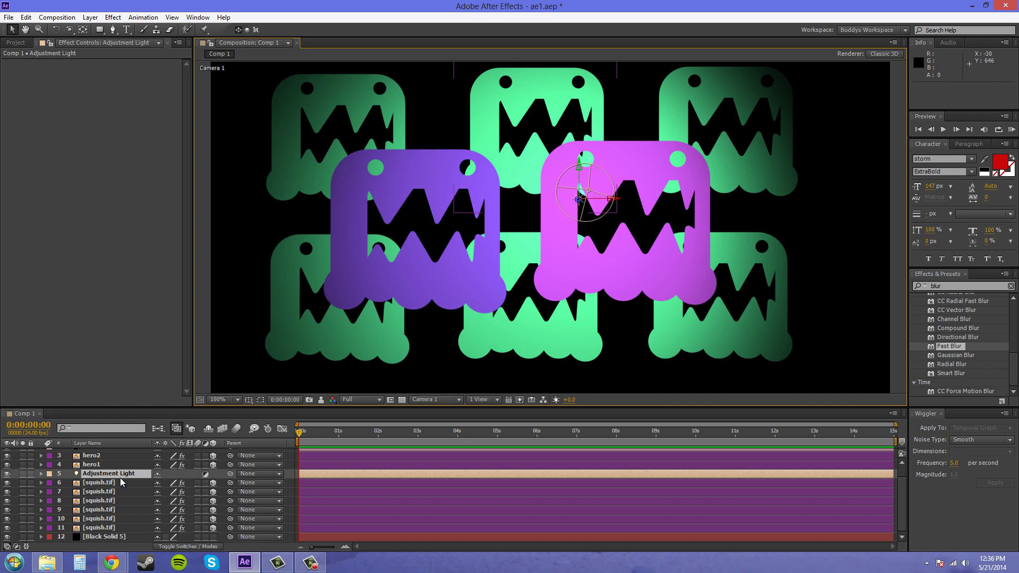
Scrub the Adjustment Light's Intensity down to -340% to darken the green monsters.
key("t")
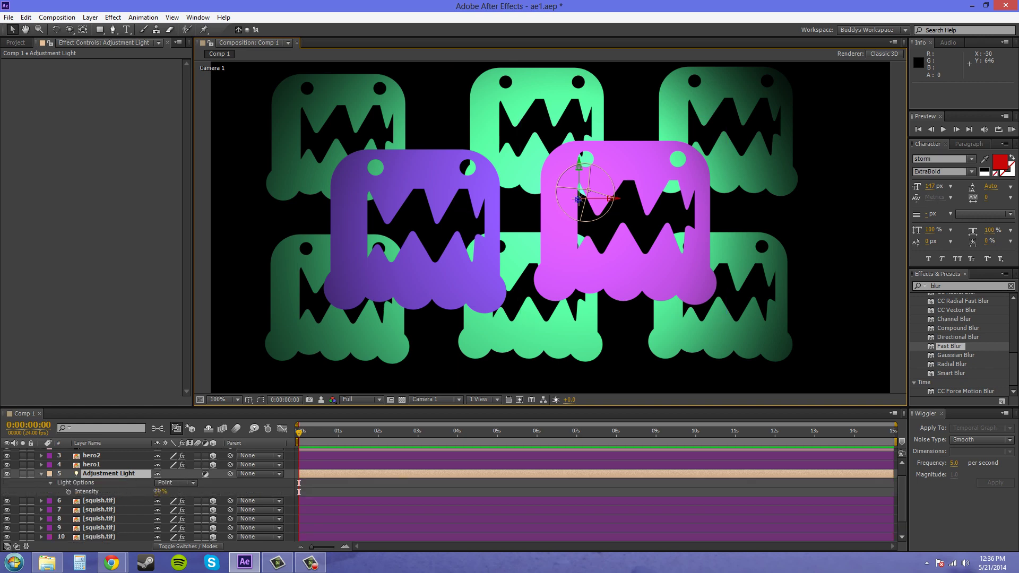
left_click_drag(157, 492, 30, 480)
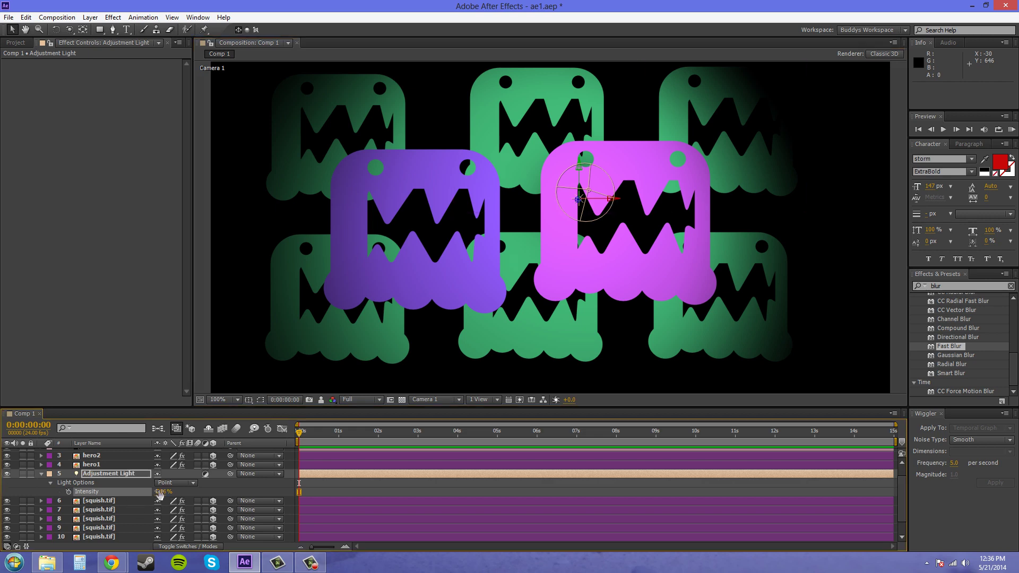
left_click_drag(159, 494, 79, 484)
scroll(515, 215, "down", 2)
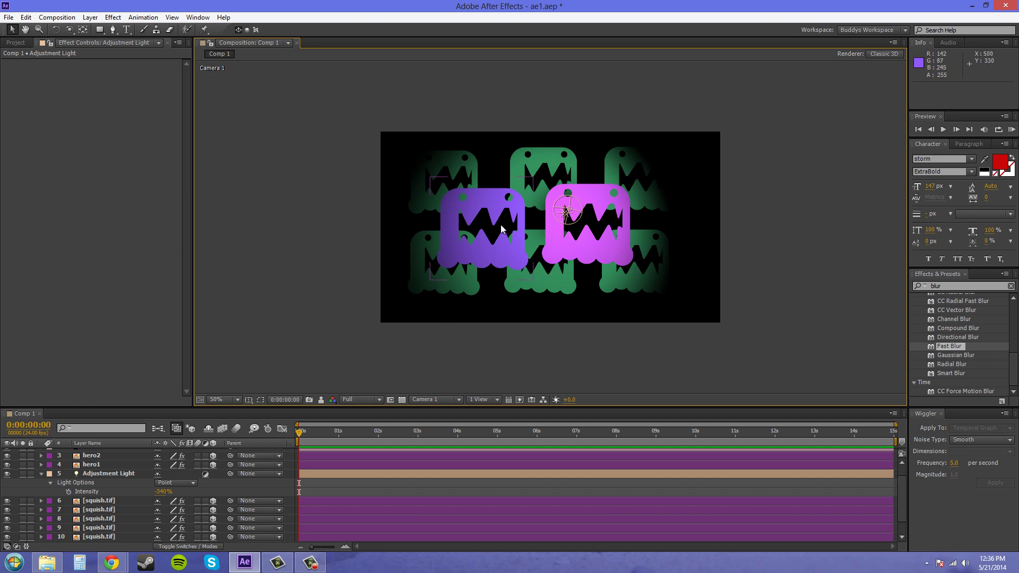
Toggle the light's Adjustment Layer switch off and on, then collapse the Adjustment Light layer.
left_click(204, 473)
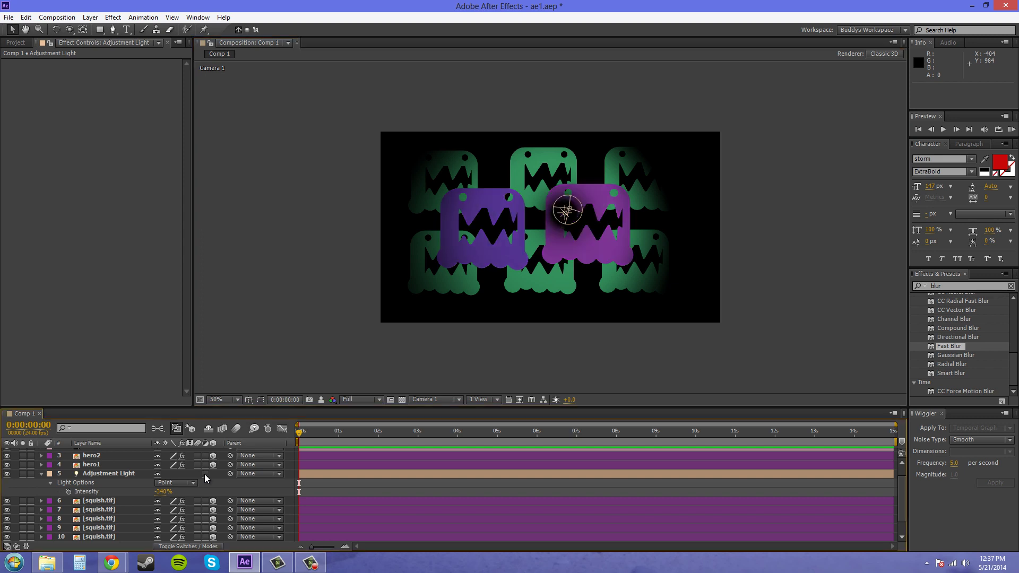
left_click(205, 473)
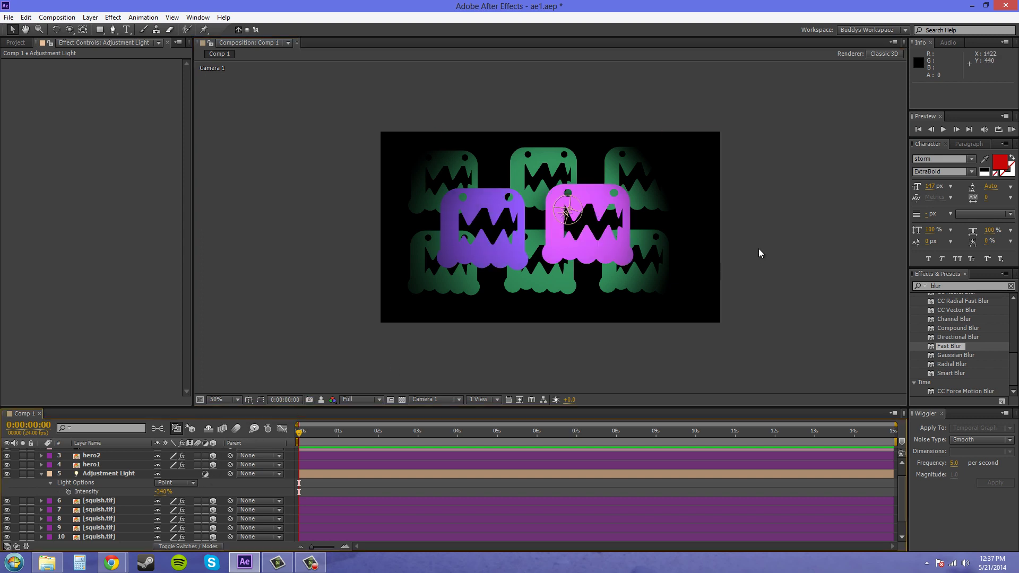
left_click(807, 257)
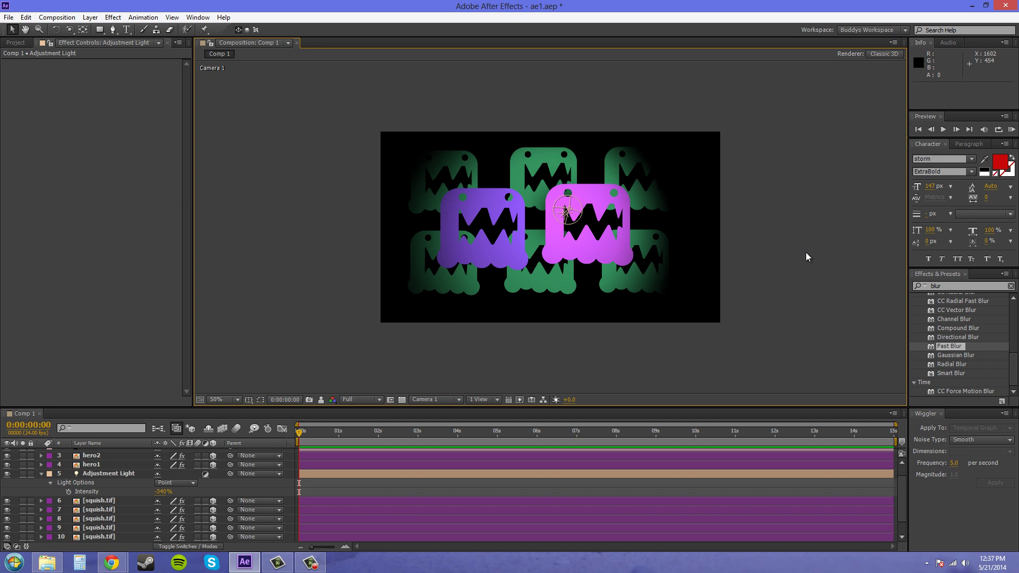
left_click(41, 473)
scroll(99, 484, "up", 2)
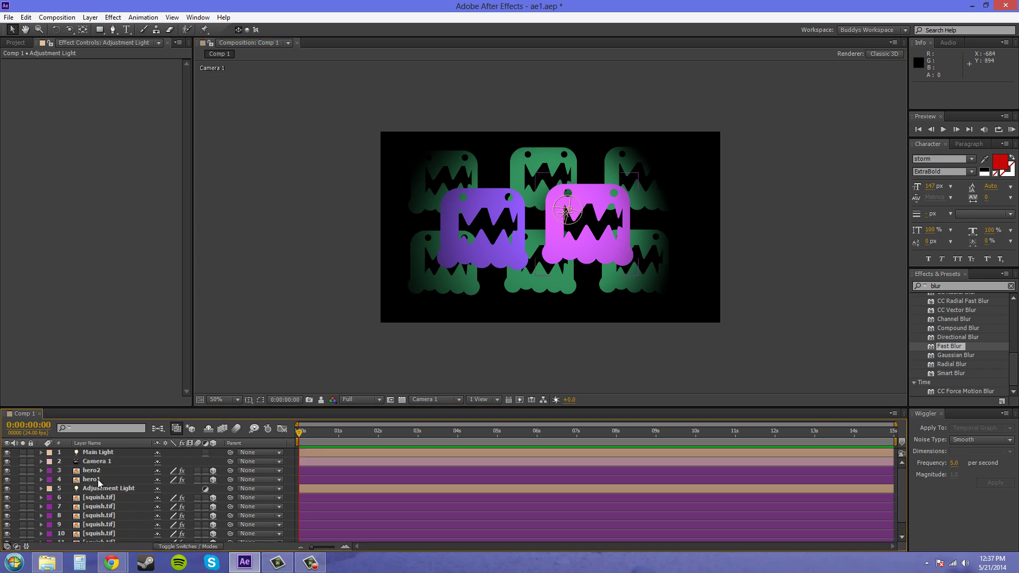
left_click(112, 489)
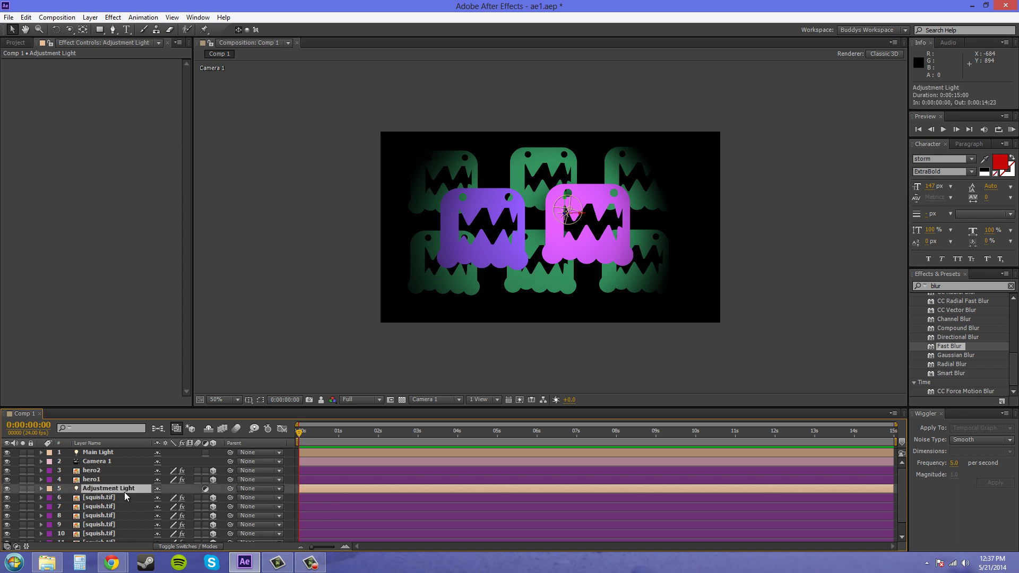
scroll(125, 496, "down", 1)
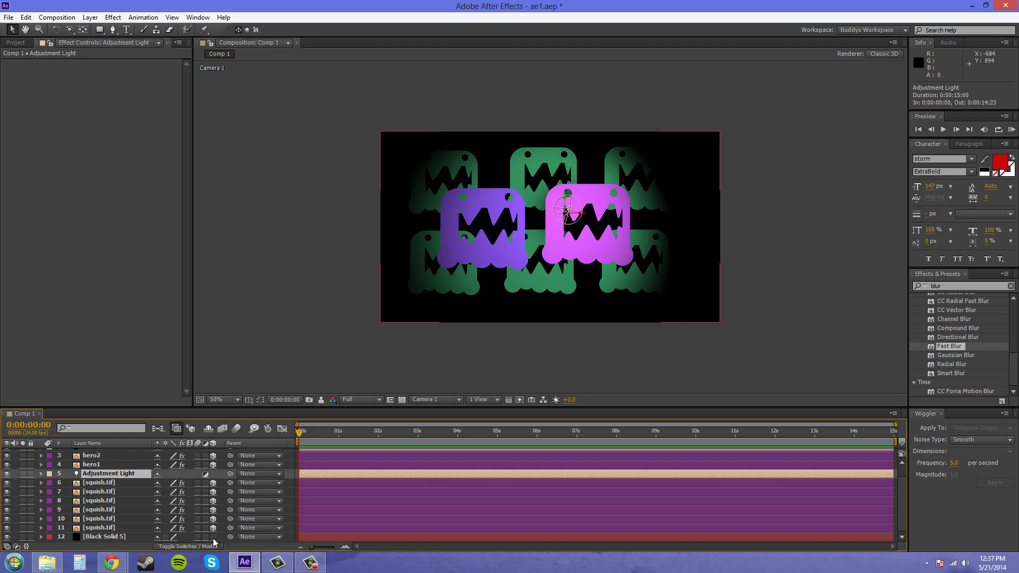
scroll(98, 480, "up", 1)
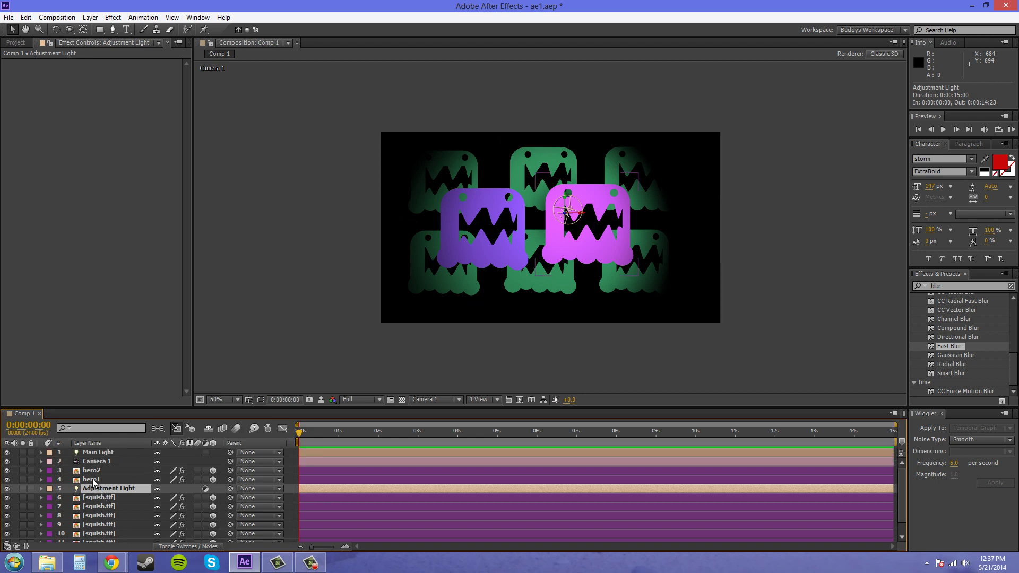